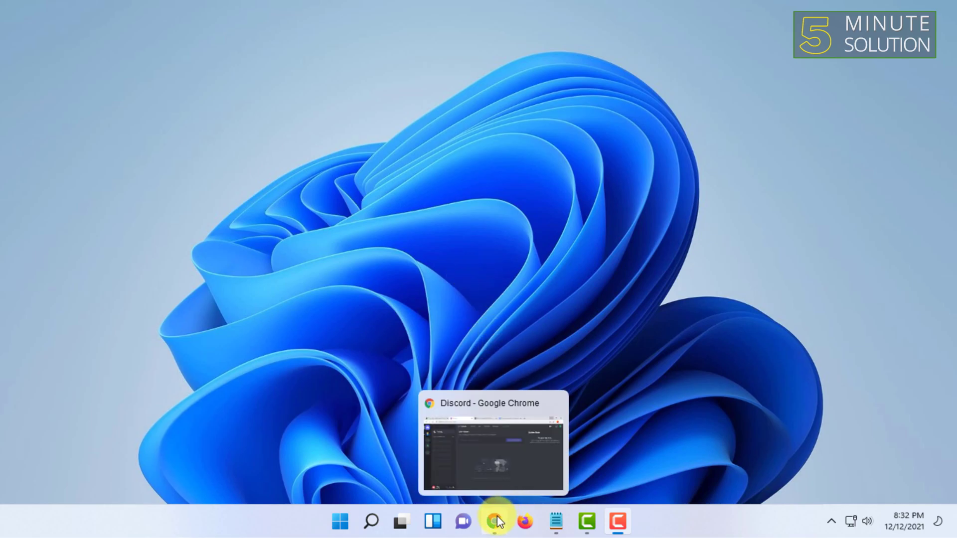
- From the Spotify tab's Profile menu, reach the Account overview and dismiss the language banner
{"action": "left_click", "coordinate": [493, 461]}
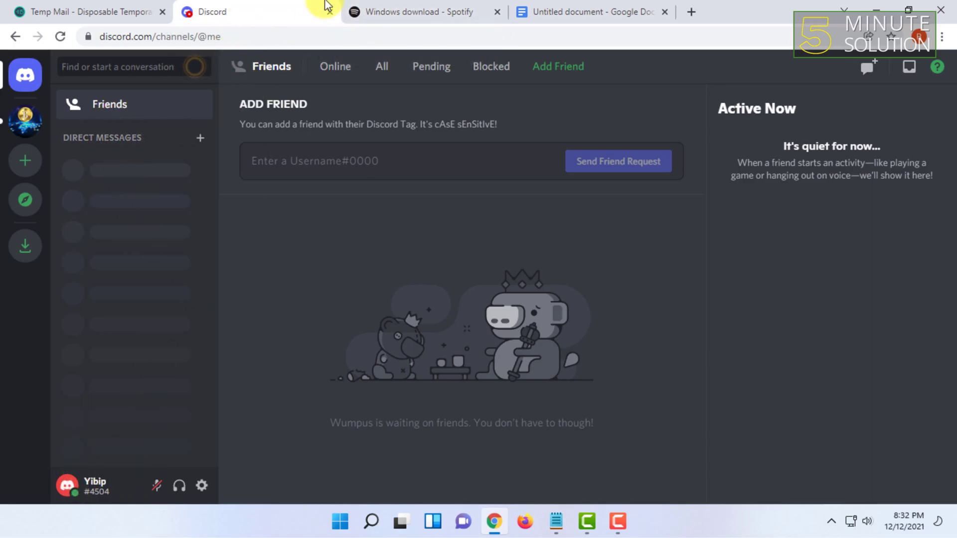
{"action": "left_click", "coordinate": [379, 9]}
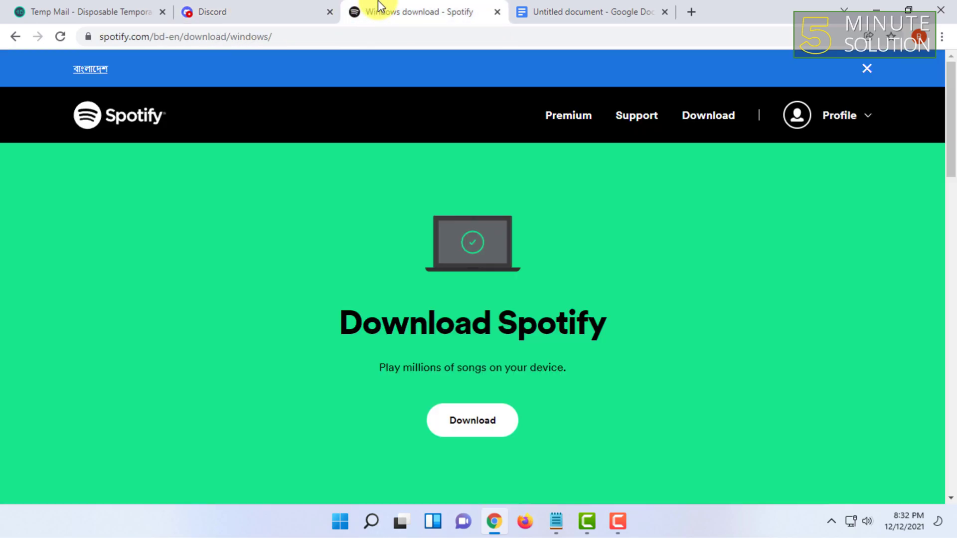
{"action": "left_click", "coordinate": [847, 129]}
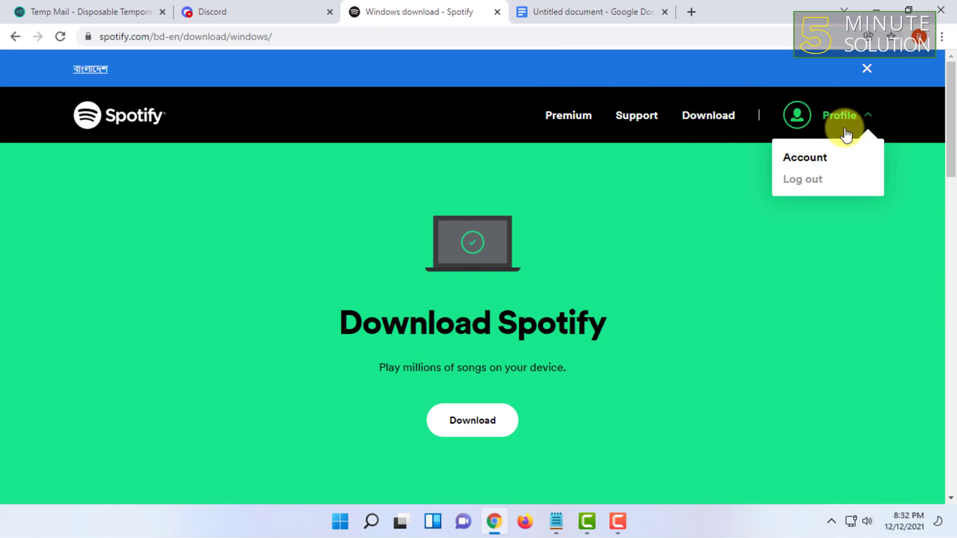
{"action": "left_click", "coordinate": [813, 159]}
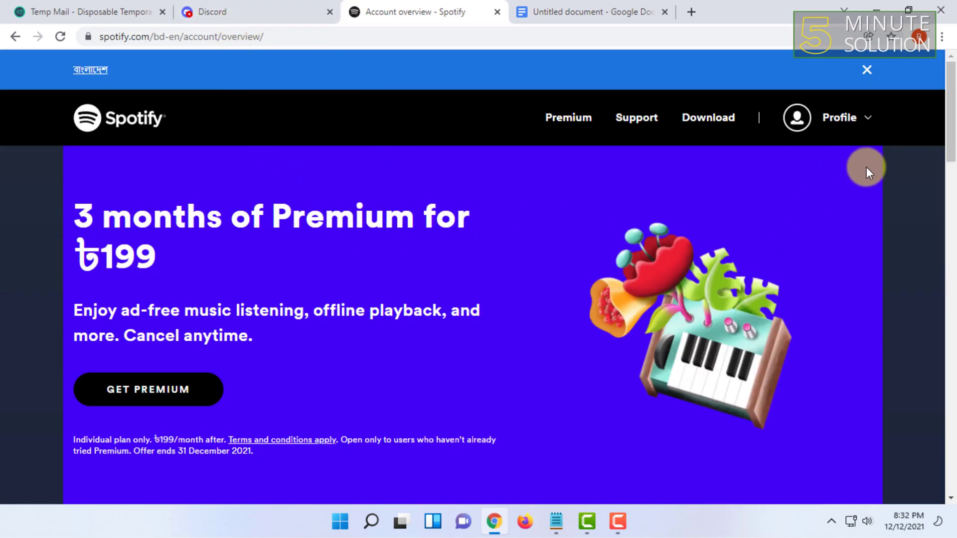
{"action": "left_click", "coordinate": [866, 69]}
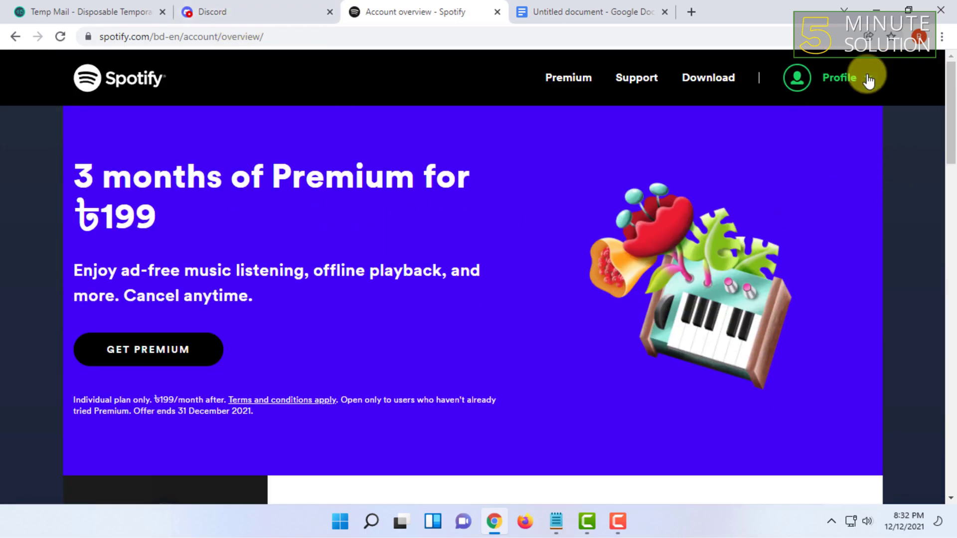
- In Discord User Settings > Connections, choose Spotify to begin linking the account
{"action": "left_click", "coordinate": [264, 8]}
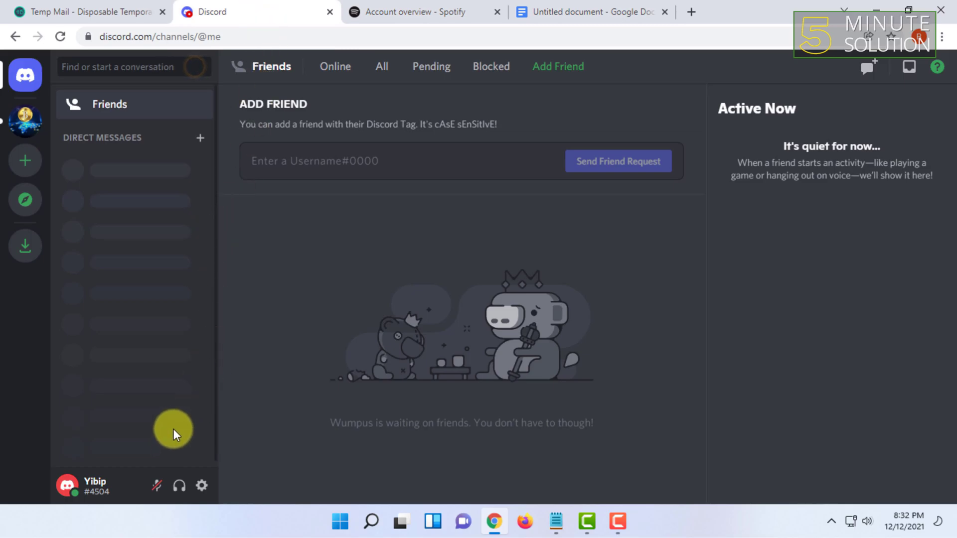
{"action": "left_click", "coordinate": [202, 486]}
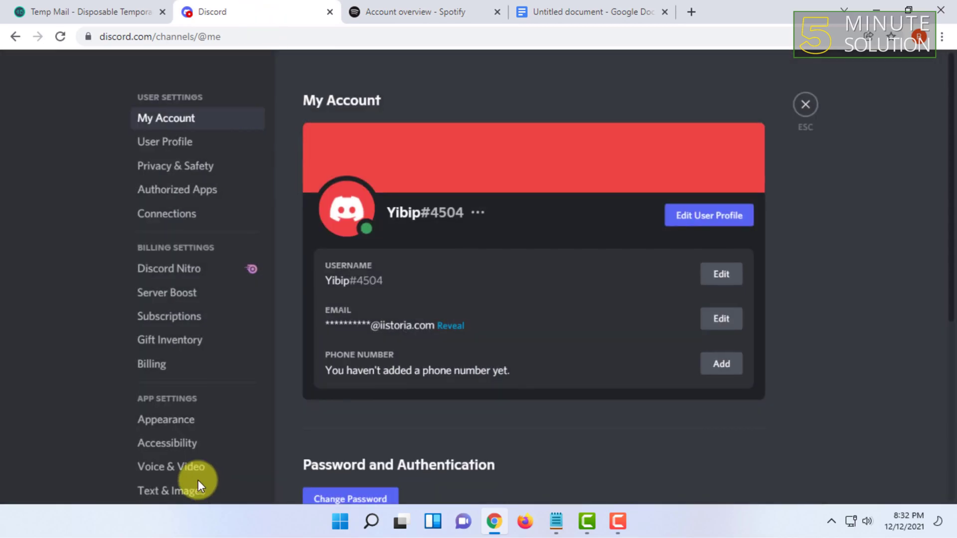
{"action": "left_click", "coordinate": [171, 217]}
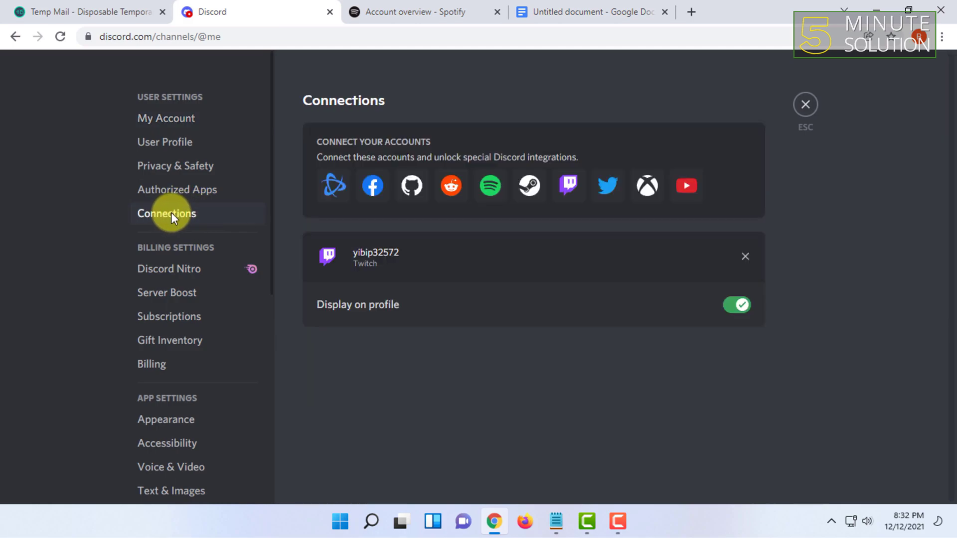
{"action": "left_click", "coordinate": [494, 194]}
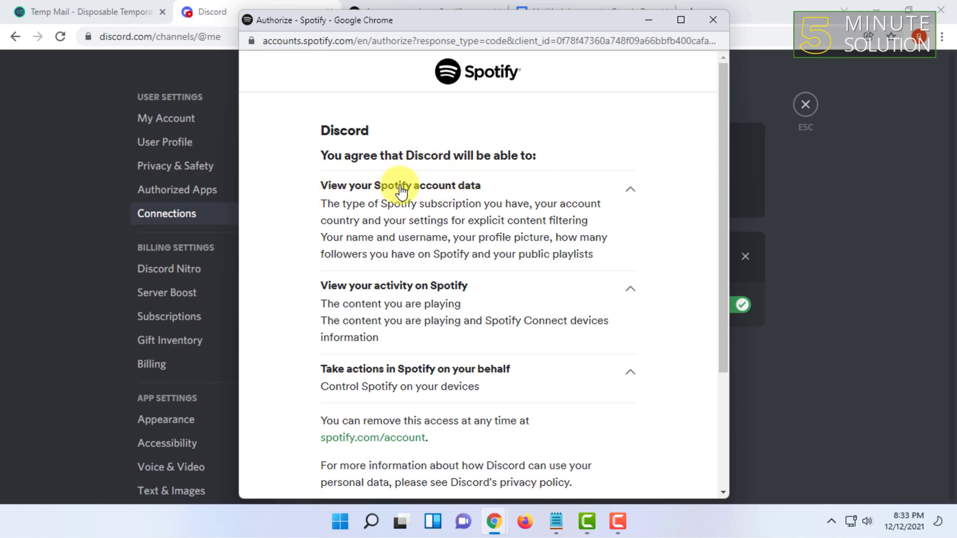
{"action": "scroll", "coordinate": [397, 189], "scroll_direction": "down", "scroll_amount": 1}
{"action": "scroll", "coordinate": [524, 184], "scroll_direction": "up", "scroll_amount": 1}
- Review the permissions in the Spotify authorization popup, highlighting the note about removing access later
{"action": "left_click", "coordinate": [613, 191]}
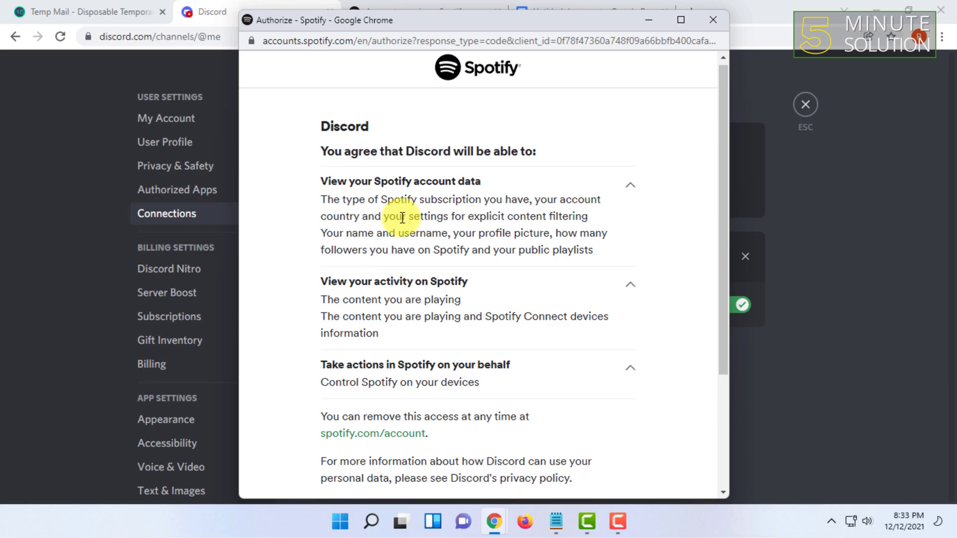
{"action": "scroll", "coordinate": [396, 217], "scroll_direction": "down", "scroll_amount": 2}
{"action": "scroll", "coordinate": [396, 217], "scroll_direction": "down", "scroll_amount": 1}
{"action": "scroll", "coordinate": [381, 229], "scroll_direction": "up", "scroll_amount": 3}
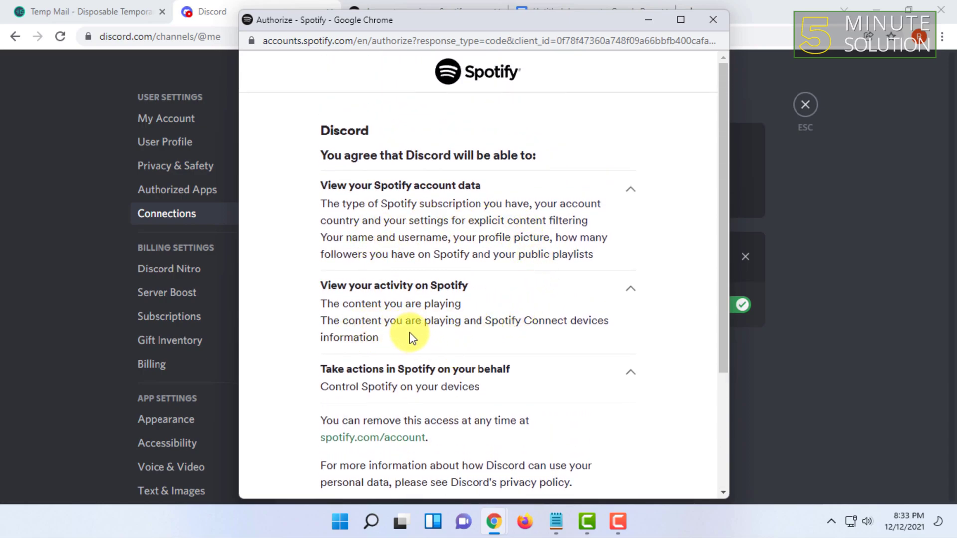
{"action": "scroll", "coordinate": [408, 335], "scroll_direction": "down", "scroll_amount": 3}
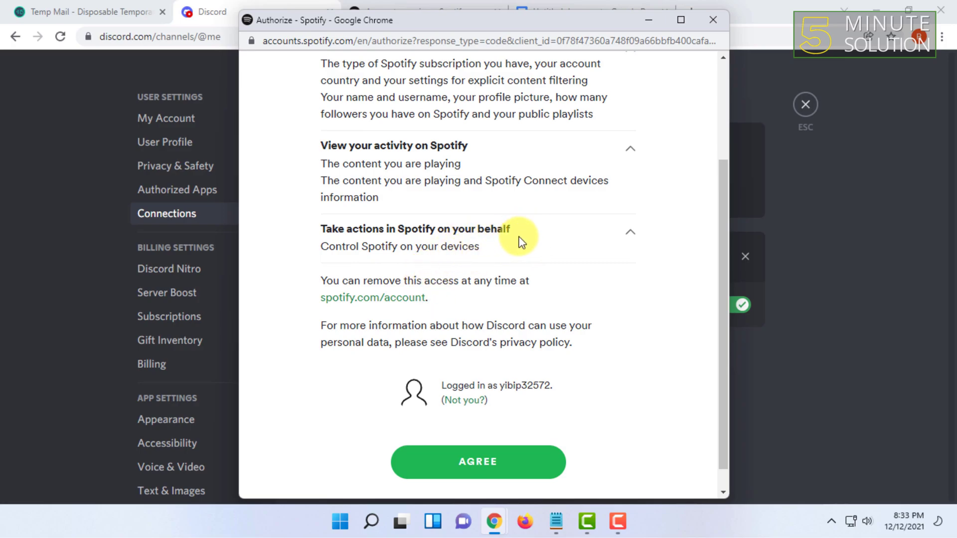
{"action": "scroll", "coordinate": [447, 252], "scroll_direction": "down", "scroll_amount": 1}
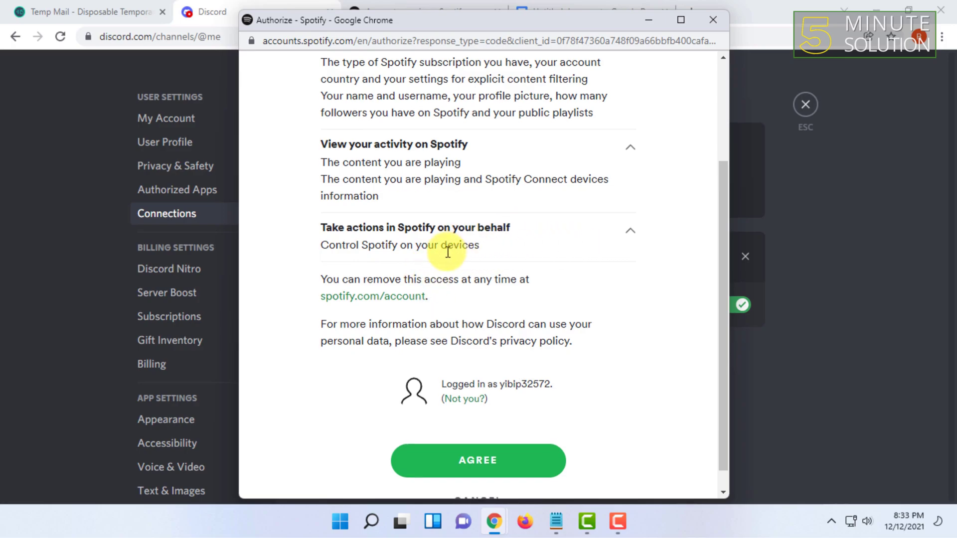
{"action": "scroll", "coordinate": [447, 251], "scroll_direction": "down", "scroll_amount": 1}
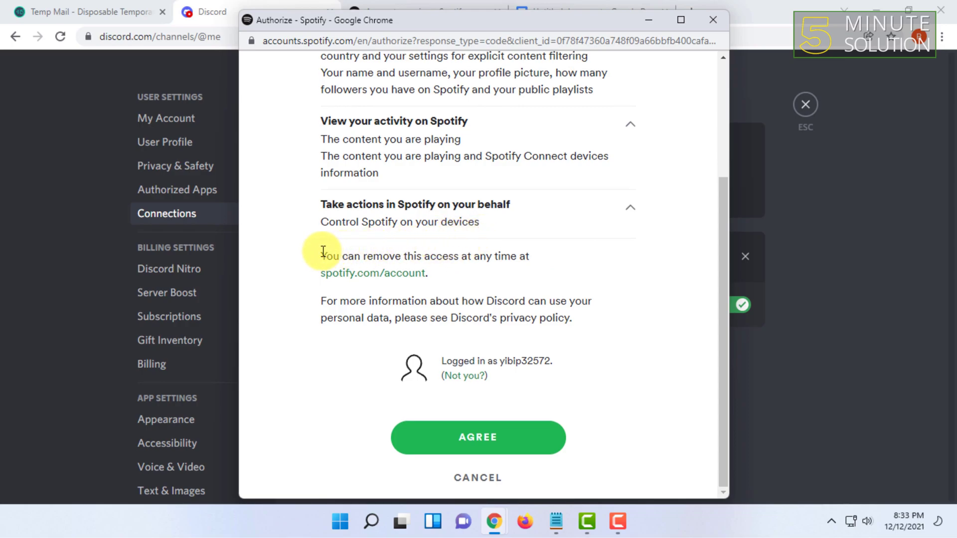
{"action": "left_click_drag", "start_coordinate": [321, 256], "coordinate": [519, 256]}
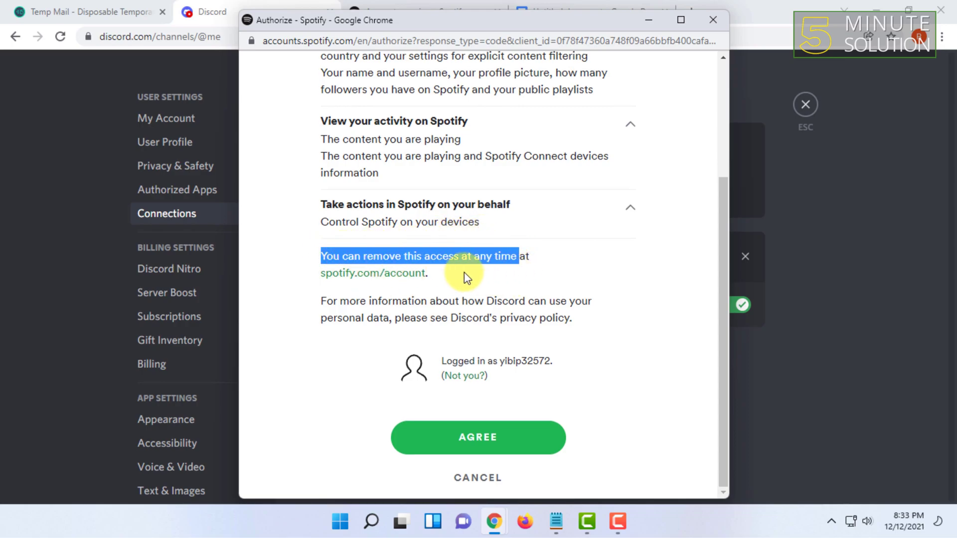
{"action": "left_click", "coordinate": [560, 291]}
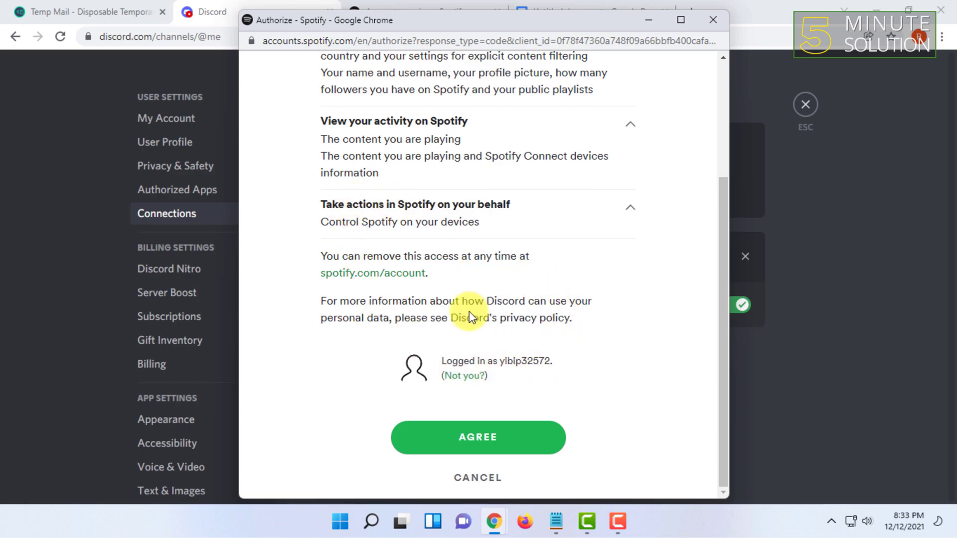
- Agree to give Discord access, then return to the Spotify account page to check approved apps
{"action": "left_click", "coordinate": [496, 439]}
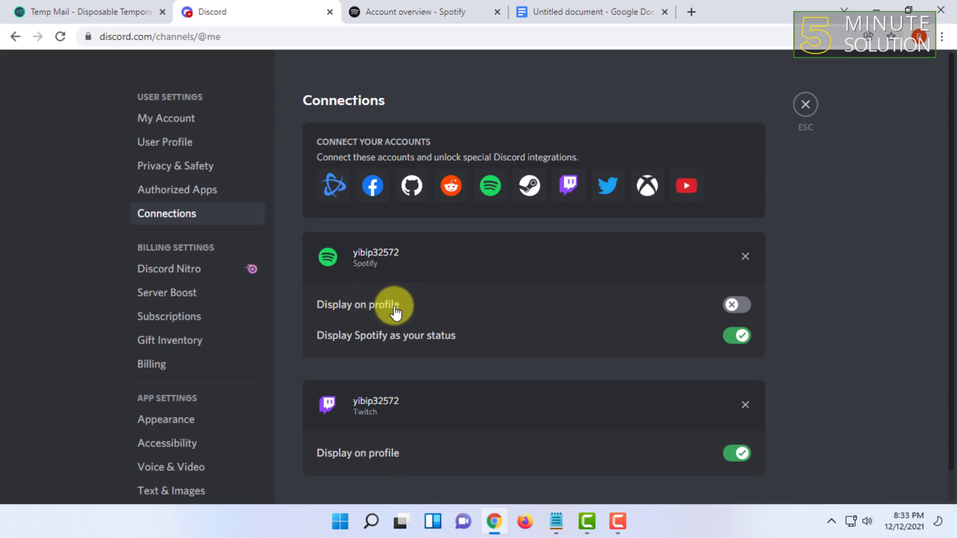
{"action": "left_click", "coordinate": [419, 8]}
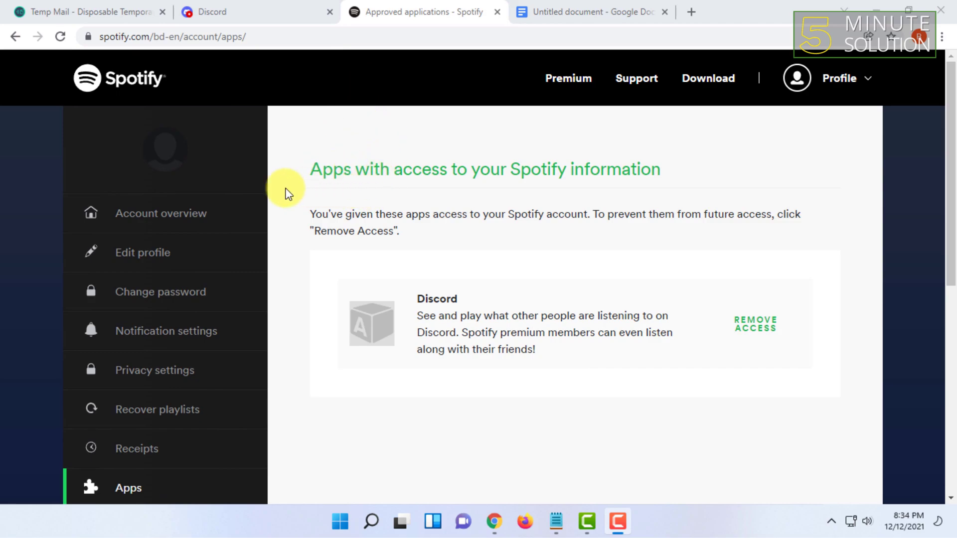
{"action": "scroll", "coordinate": [187, 254], "scroll_direction": "down", "scroll_amount": 1}
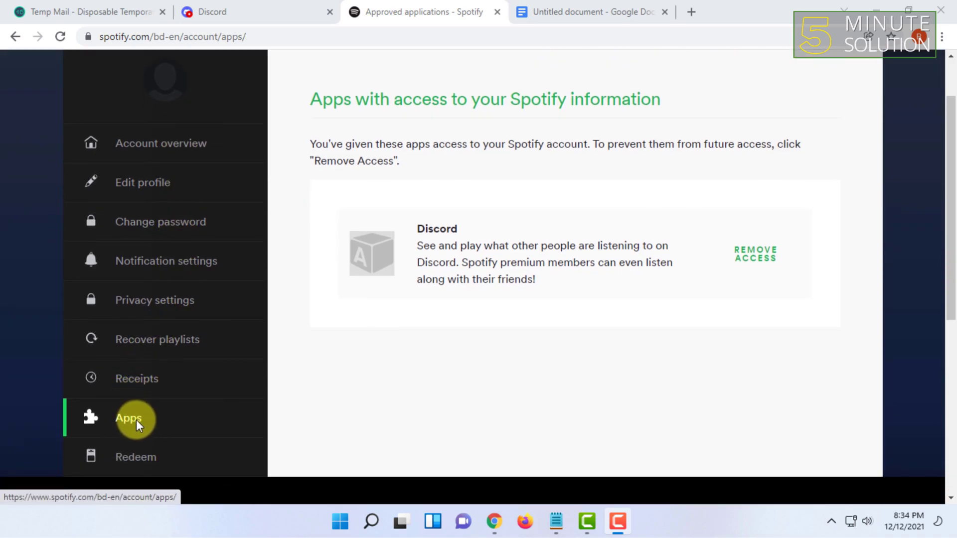
{"action": "scroll", "coordinate": [135, 425], "scroll_direction": "up", "scroll_amount": 1}
{"action": "left_click", "coordinate": [832, 79]}
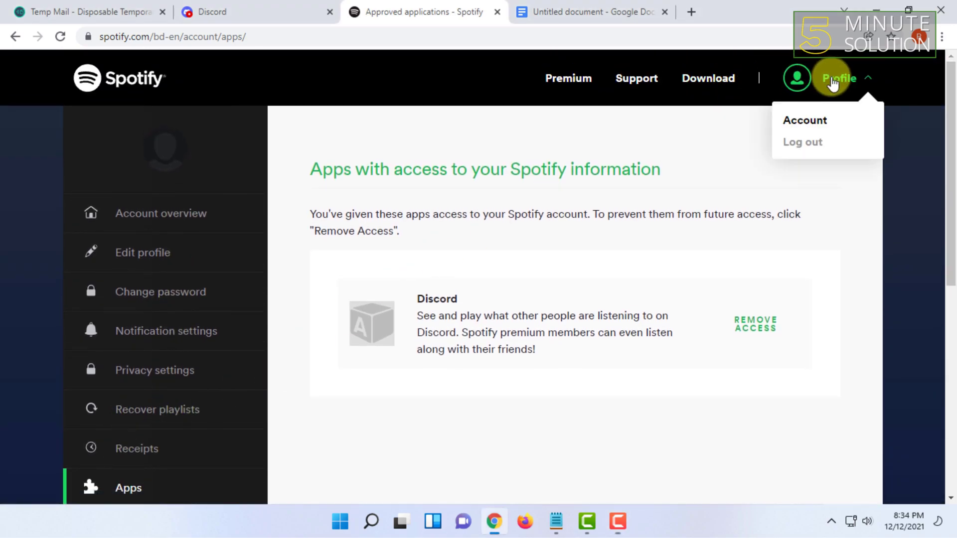
{"action": "scroll", "coordinate": [161, 310], "scroll_direction": "down", "scroll_amount": 2}
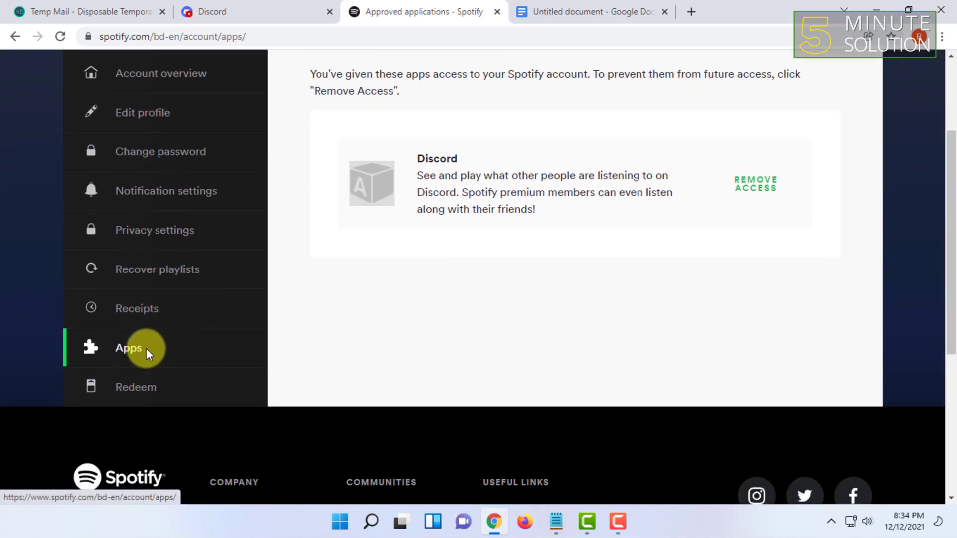
{"action": "scroll", "coordinate": [125, 351], "scroll_direction": "up", "scroll_amount": 2}
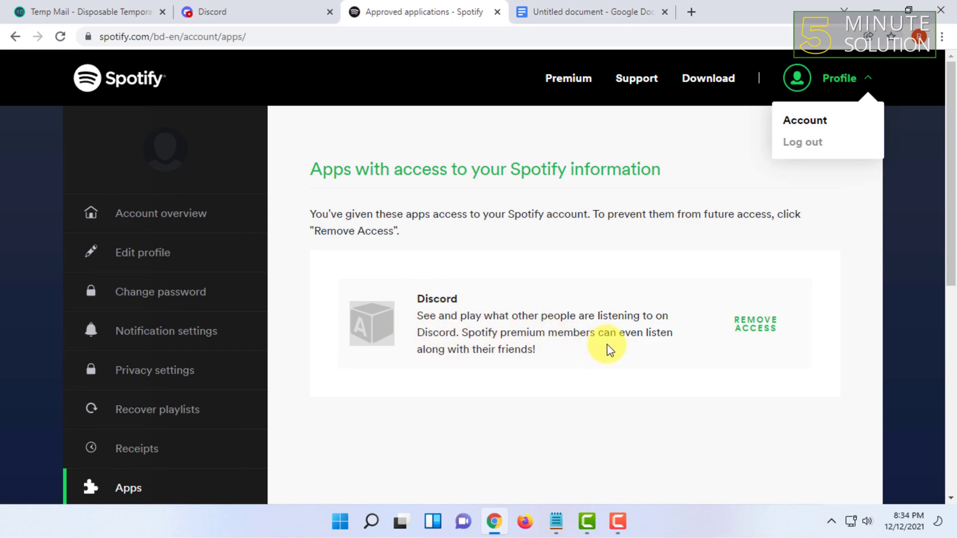
{"action": "left_click", "coordinate": [709, 381]}
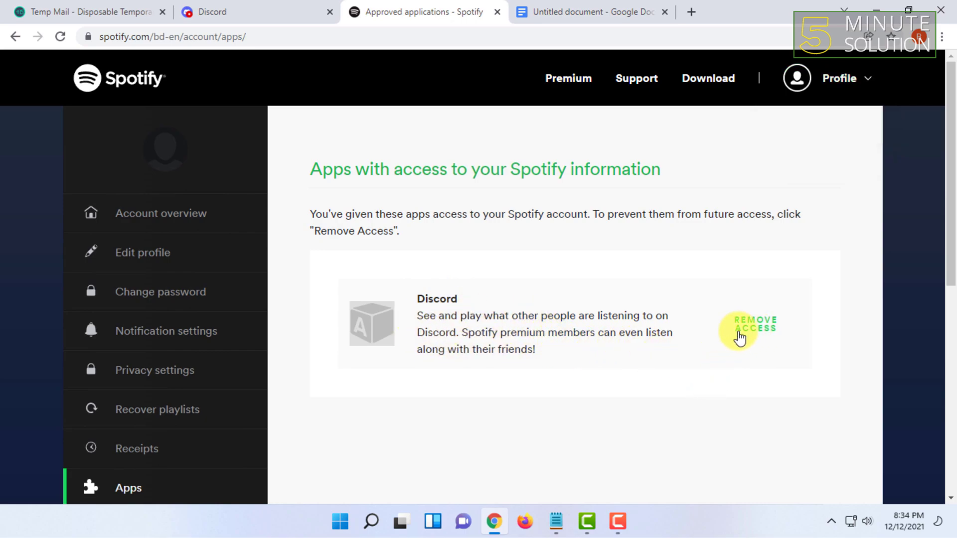